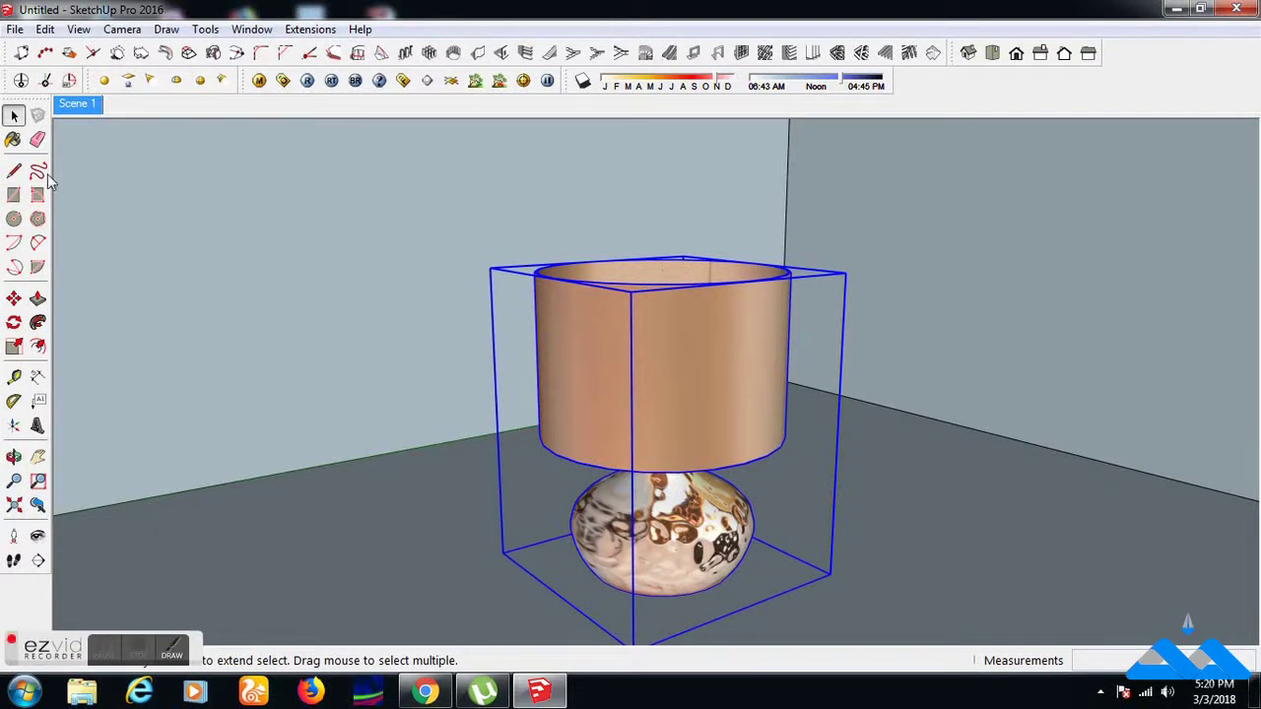
# Choose the 0012_Bisque colour from the named colours in the Materials panel.
pyautogui.click(12, 139)
pyautogui.moveTo(588, 136); pyautogui.dragTo(264, 126)
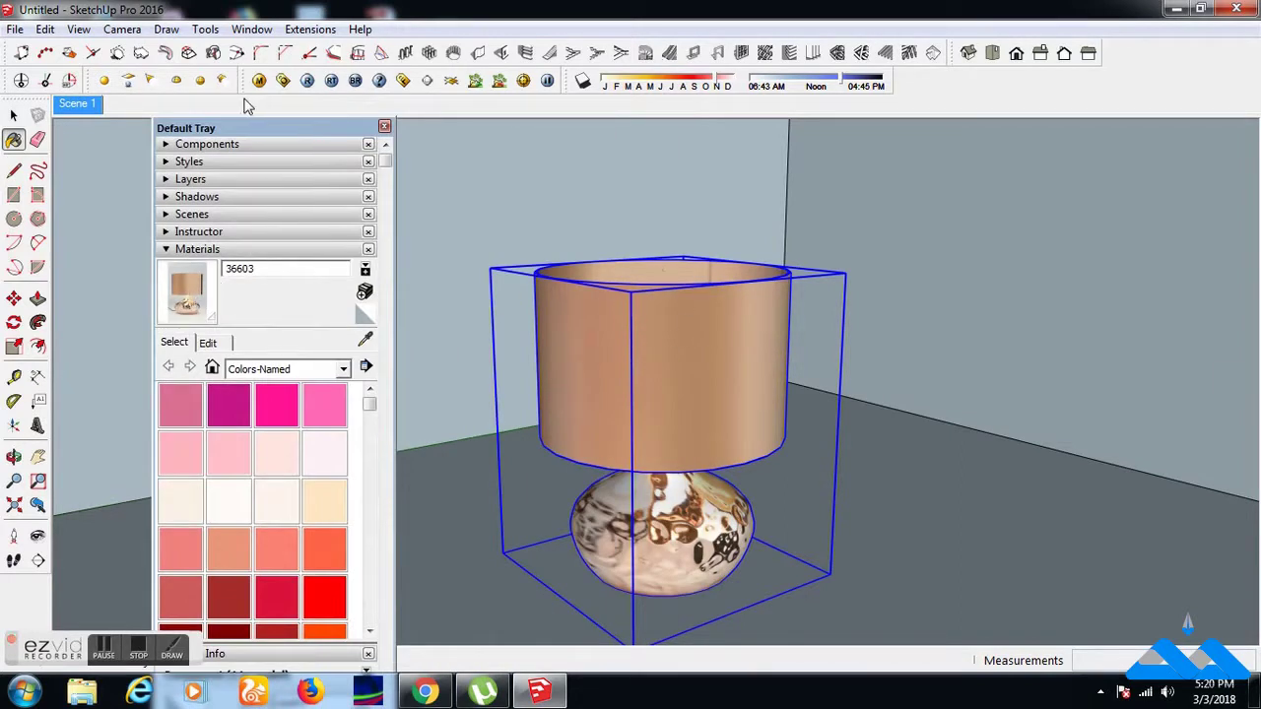
pyautogui.click(330, 510)
pyautogui.press('space')
# Inside the lamp group, paint the lampshade with 0012_Bisque, then exit the group.
pyautogui.doubleClick(651, 392)
pyautogui.click(649, 393)
pyautogui.doubleClick(649, 393)
pyautogui.click(649, 392)
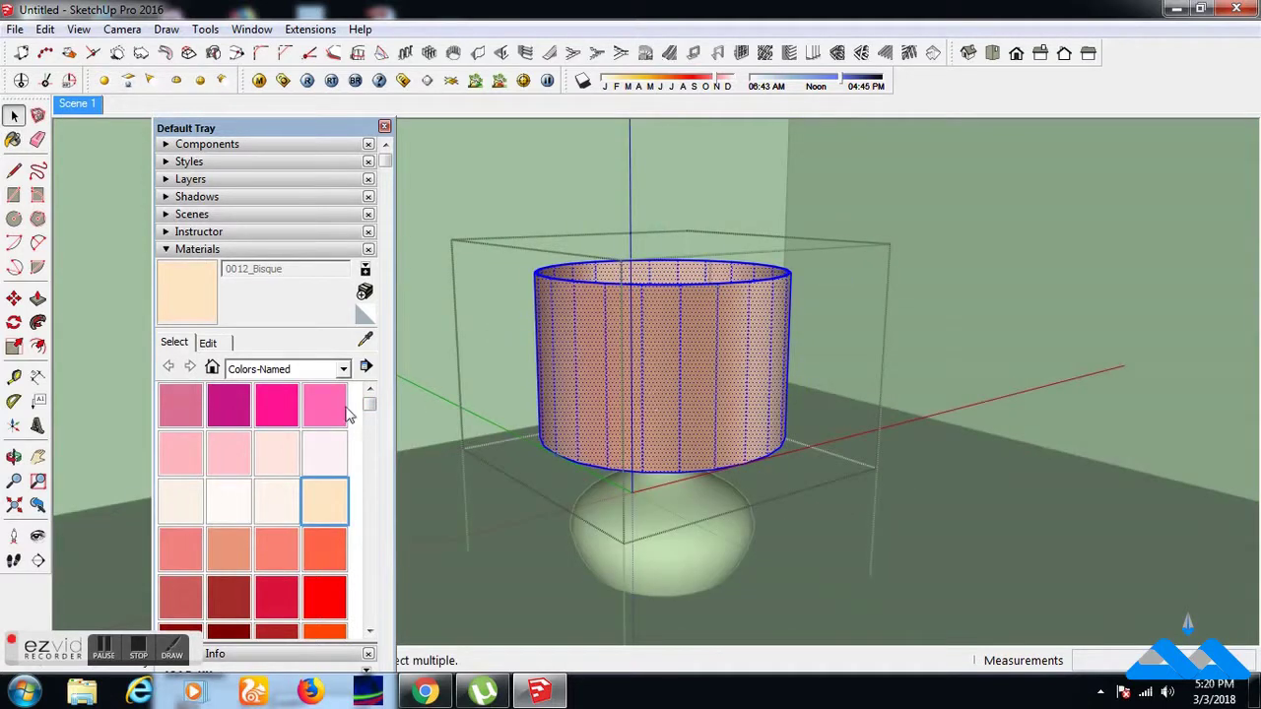
pyautogui.click(328, 497)
pyautogui.click(642, 347)
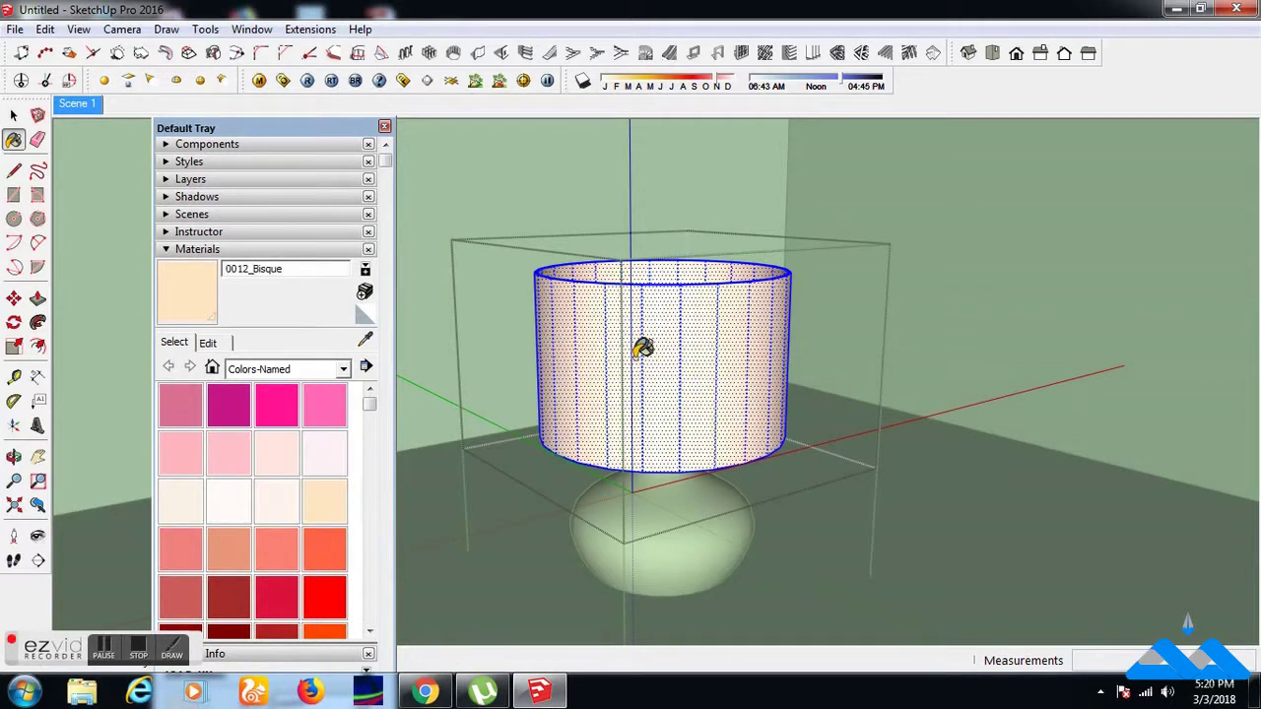
pyautogui.press('space')
pyautogui.press('Escape')
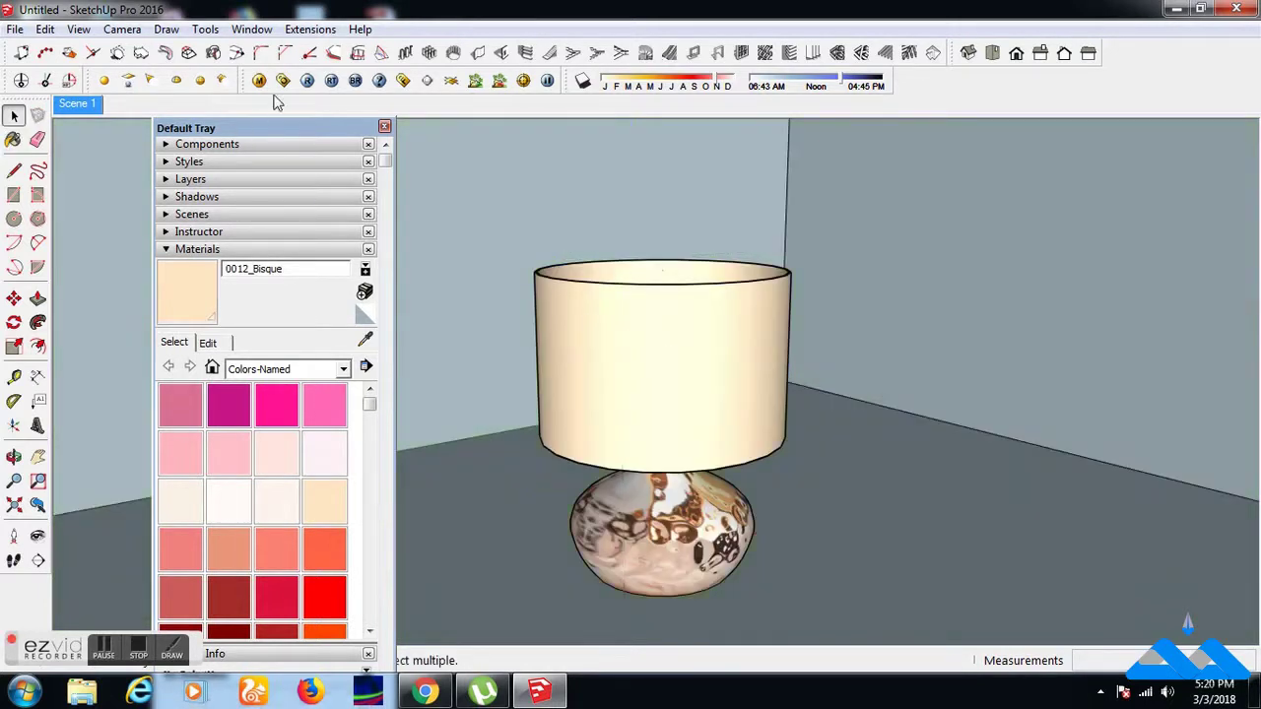
pyautogui.click(263, 83)
# Preview the Bisque material, then close the V-Ray material editor and the materials tray.
pyautogui.click(320, 204)
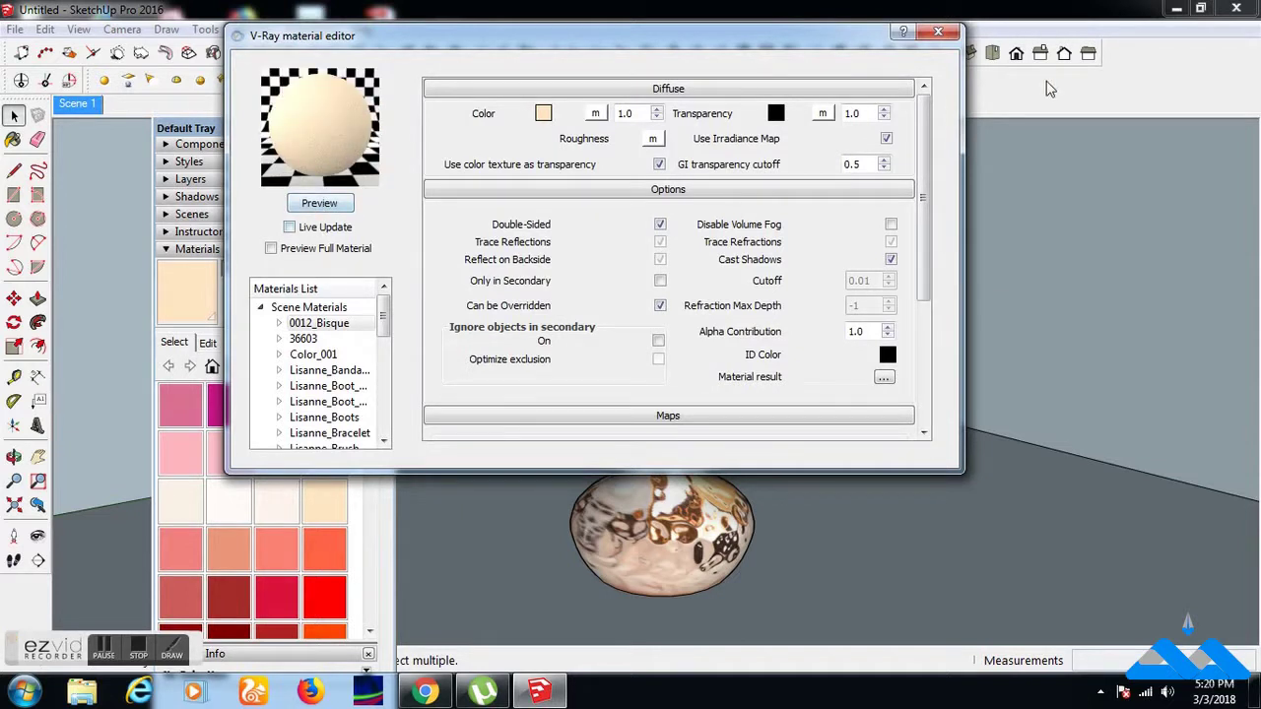
pyautogui.click(938, 32)
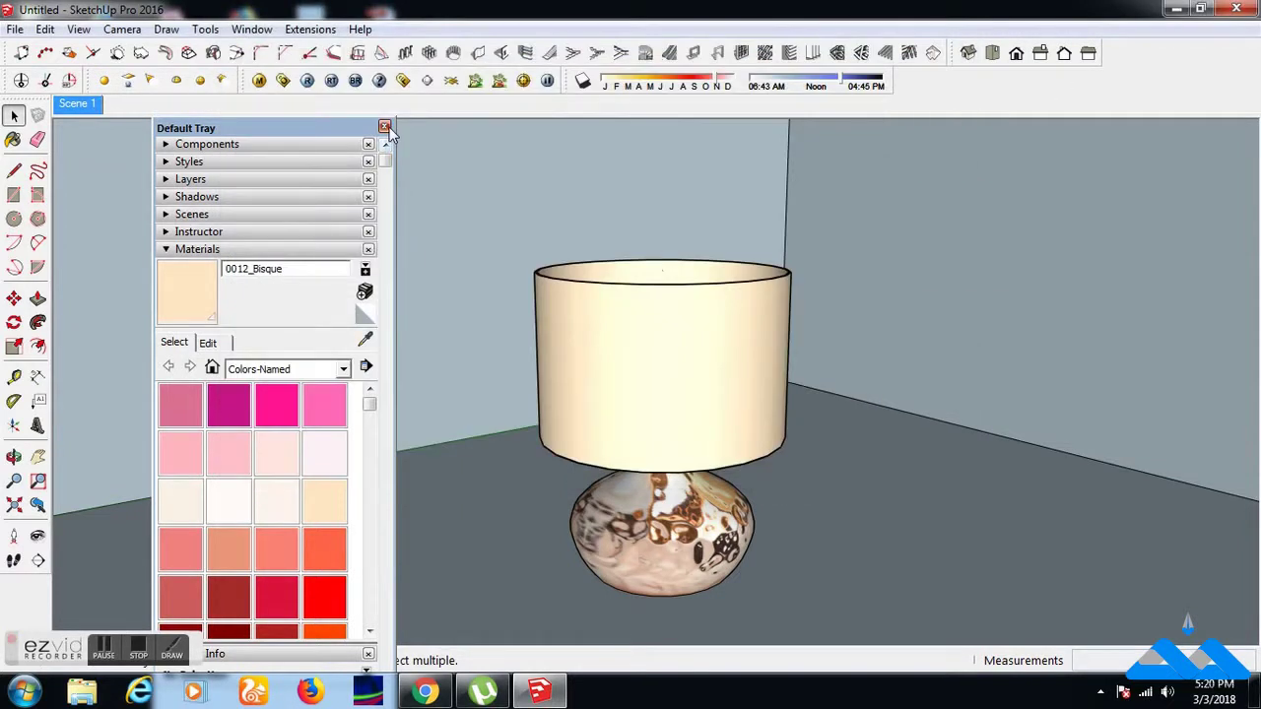
pyautogui.click(384, 127)
# Run a V-Ray test render, which comes out black, then close its windows.
pyautogui.click(308, 83)
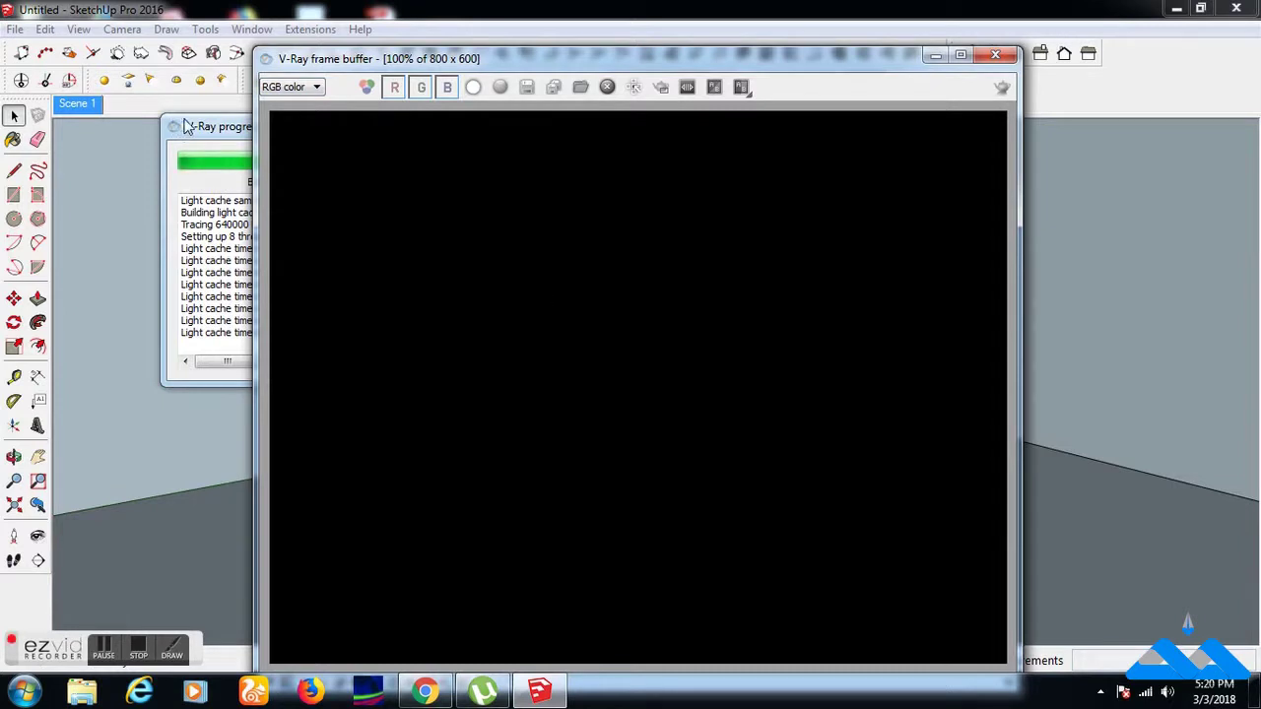
pyautogui.click(218, 135)
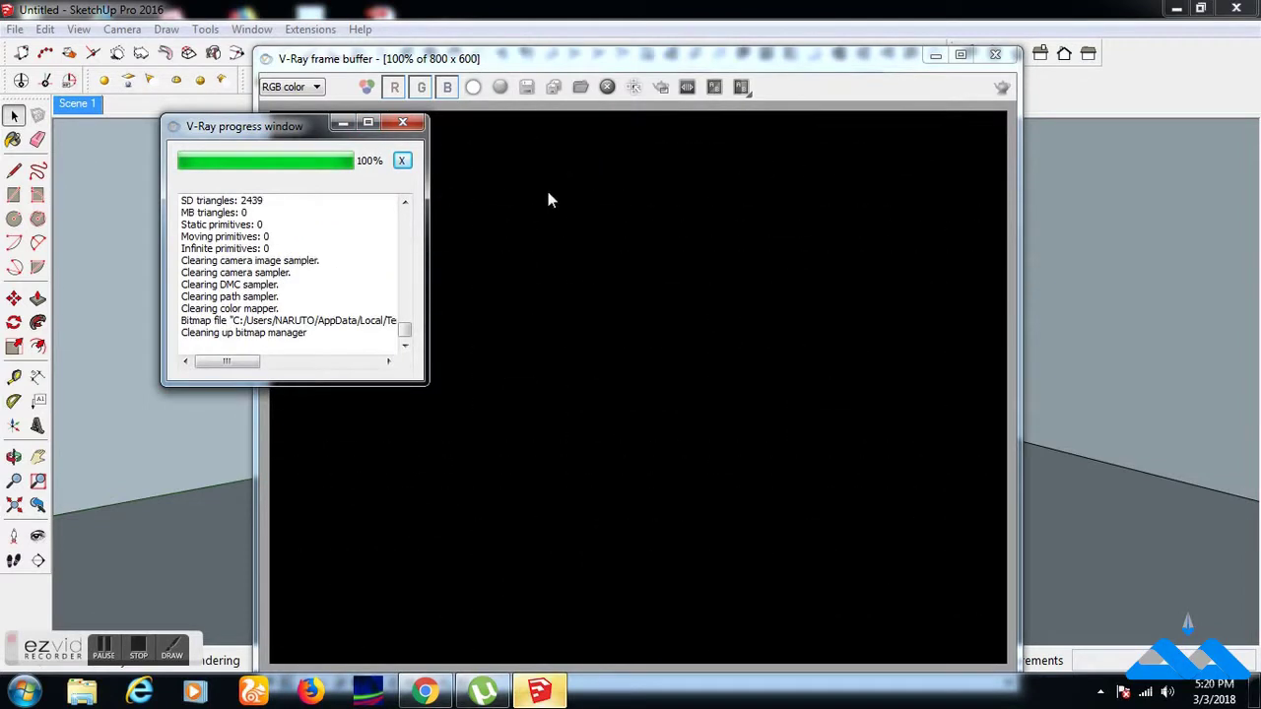
pyautogui.click(402, 121)
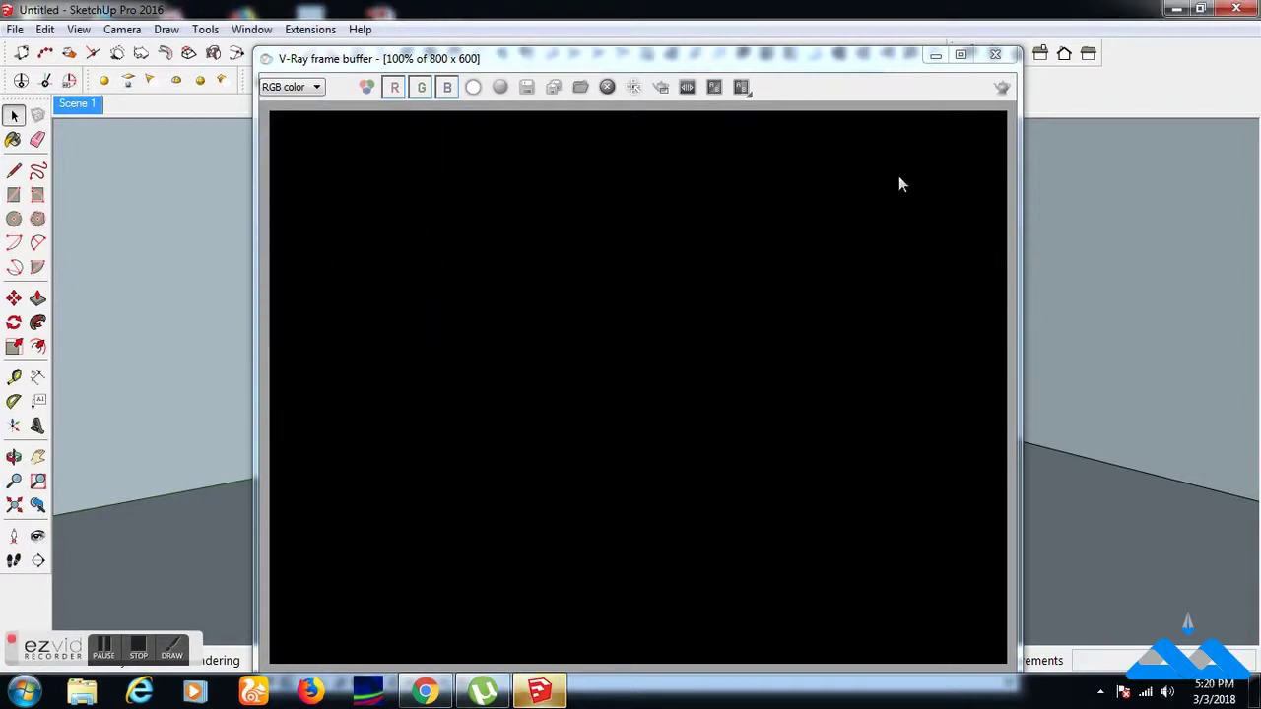
pyautogui.click(995, 54)
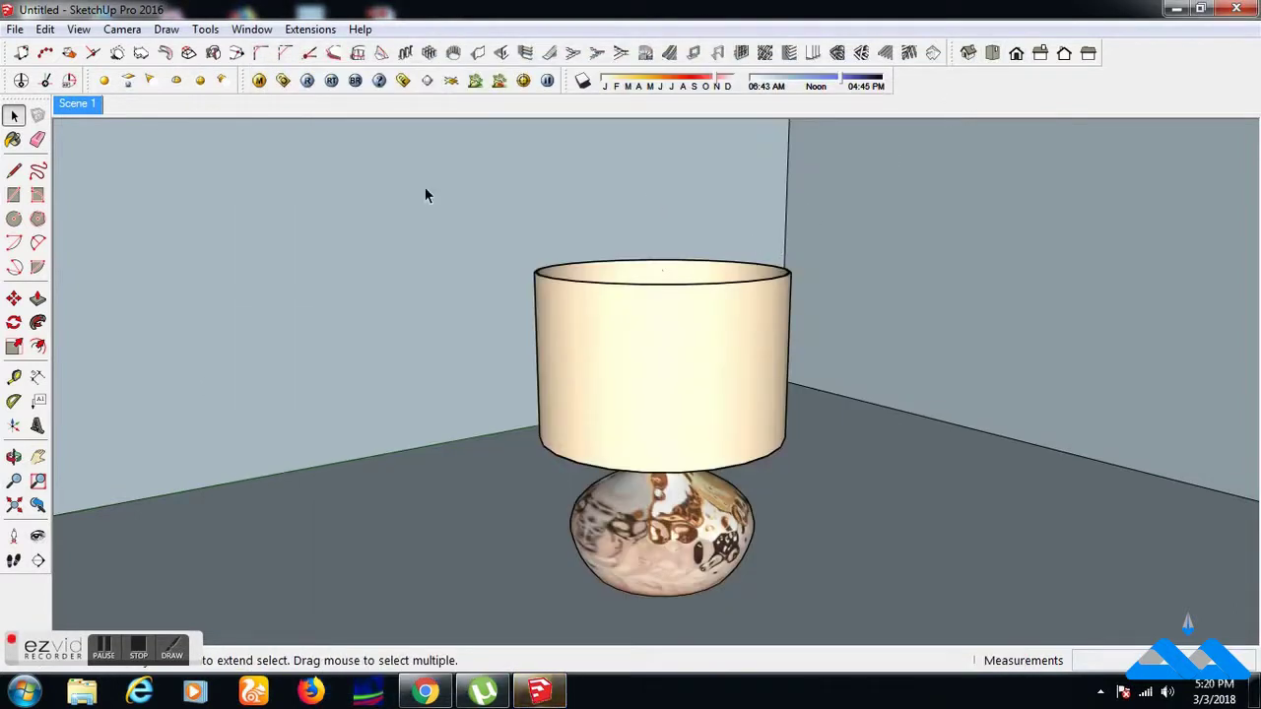
# Add an Emissive layer to 0012_Bisque through its Create Layer menu in the V-Ray Materials List.
pyautogui.click(259, 80)
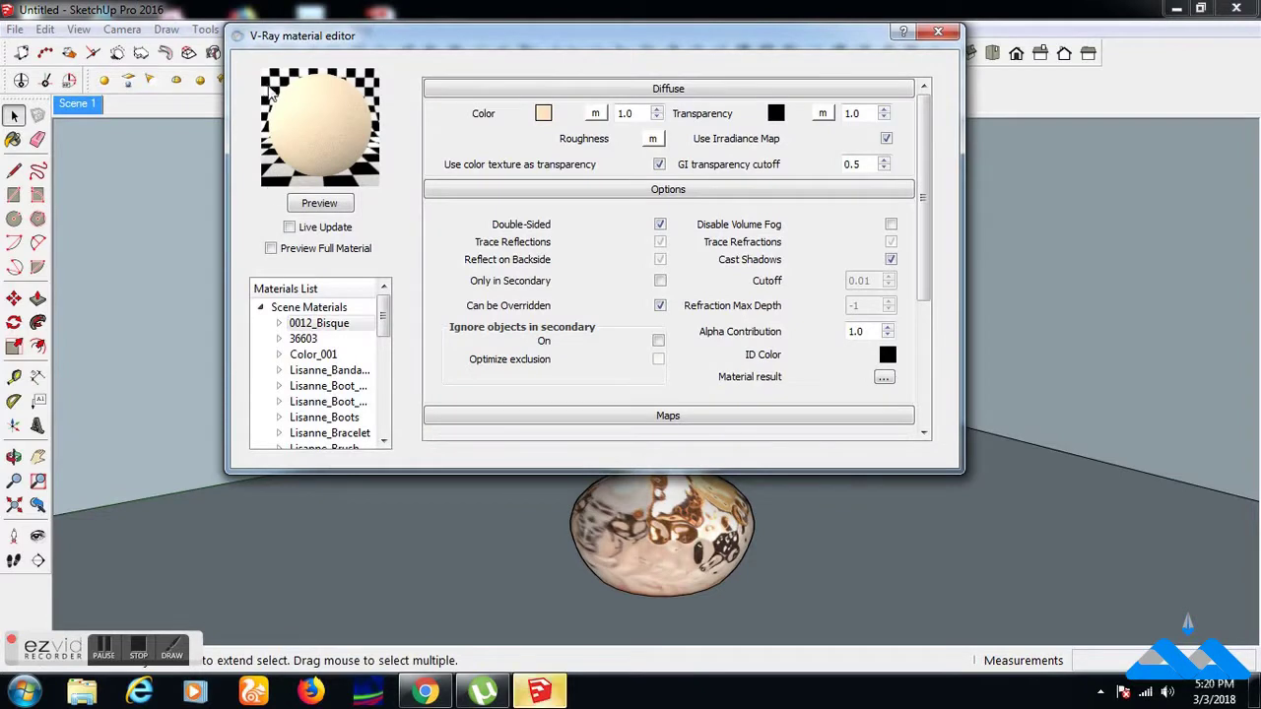
pyautogui.click(331, 325)
pyautogui.rightClick(332, 330)
pyautogui.moveTo(392, 334)
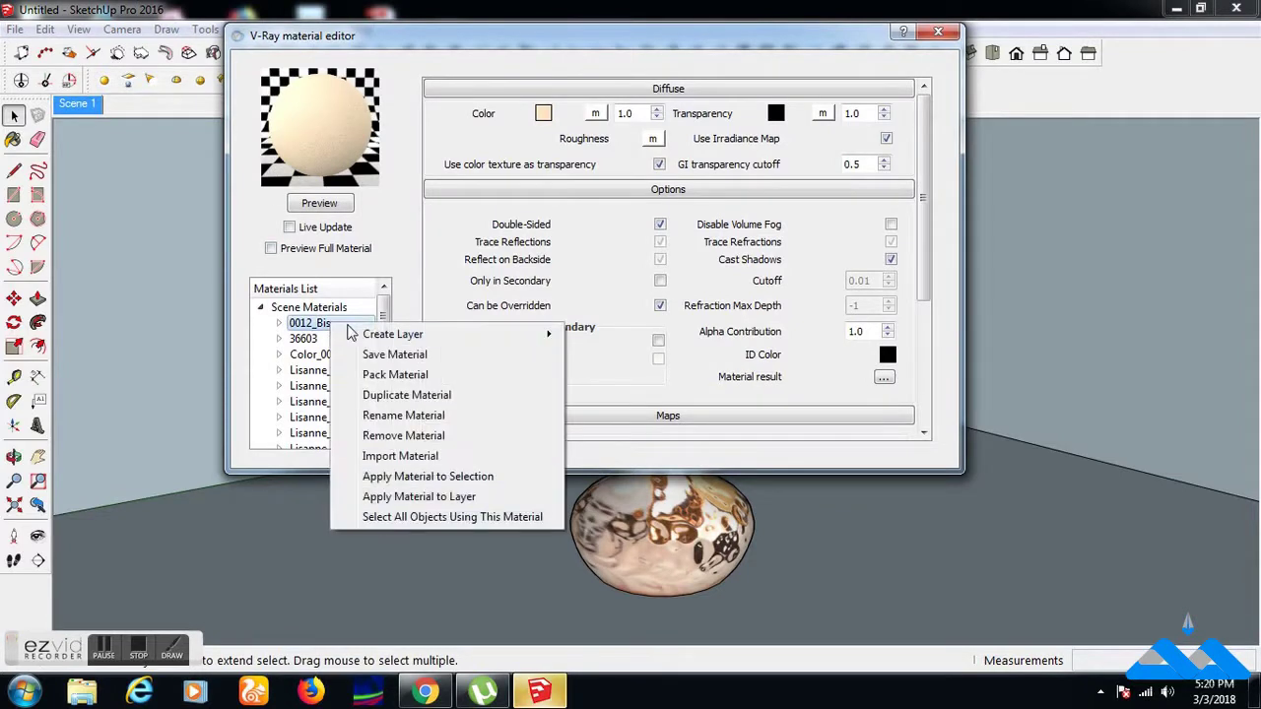
pyautogui.click(612, 338)
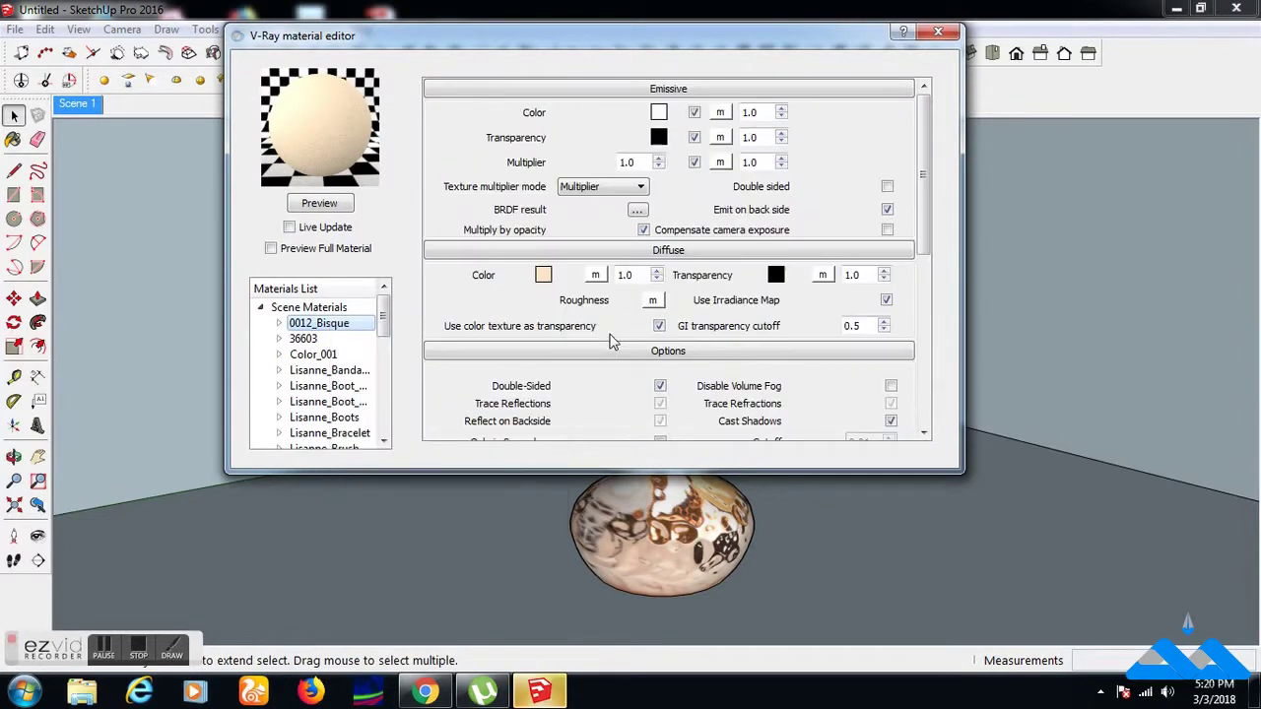
# Attach a TexBulge texture to the emissive colour and preview it.
pyautogui.click(720, 112)
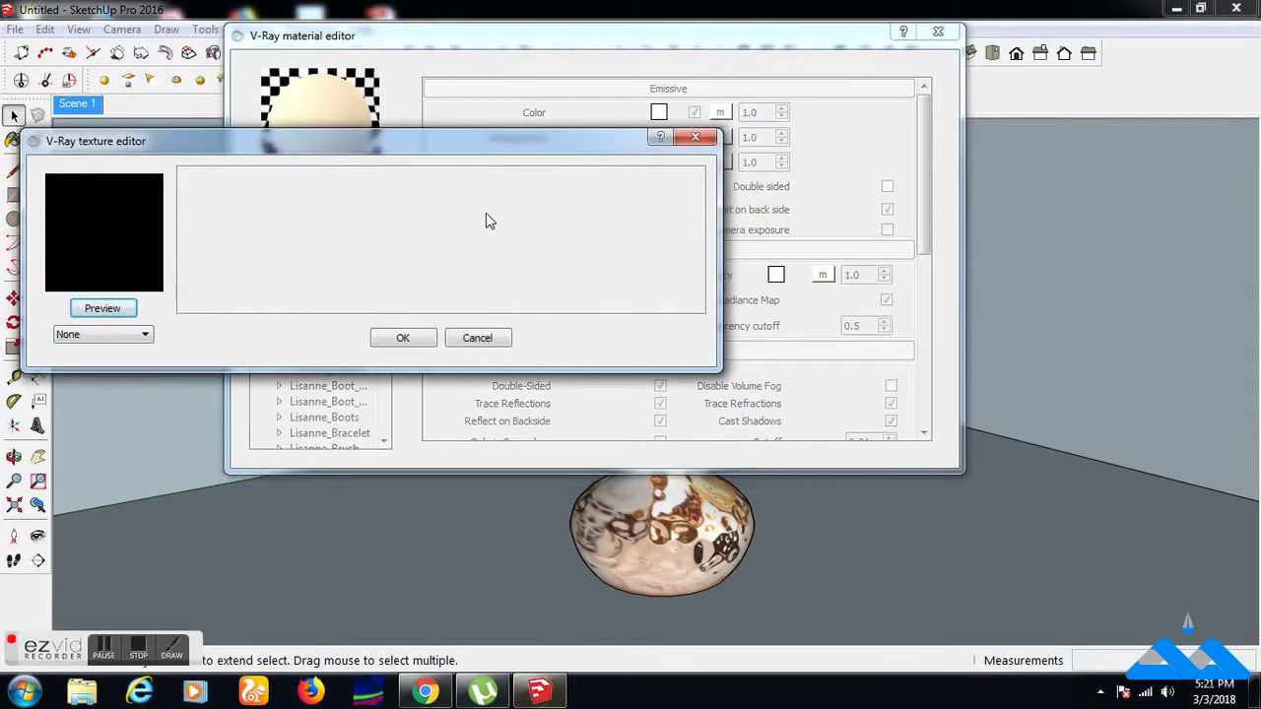
pyautogui.click(99, 335)
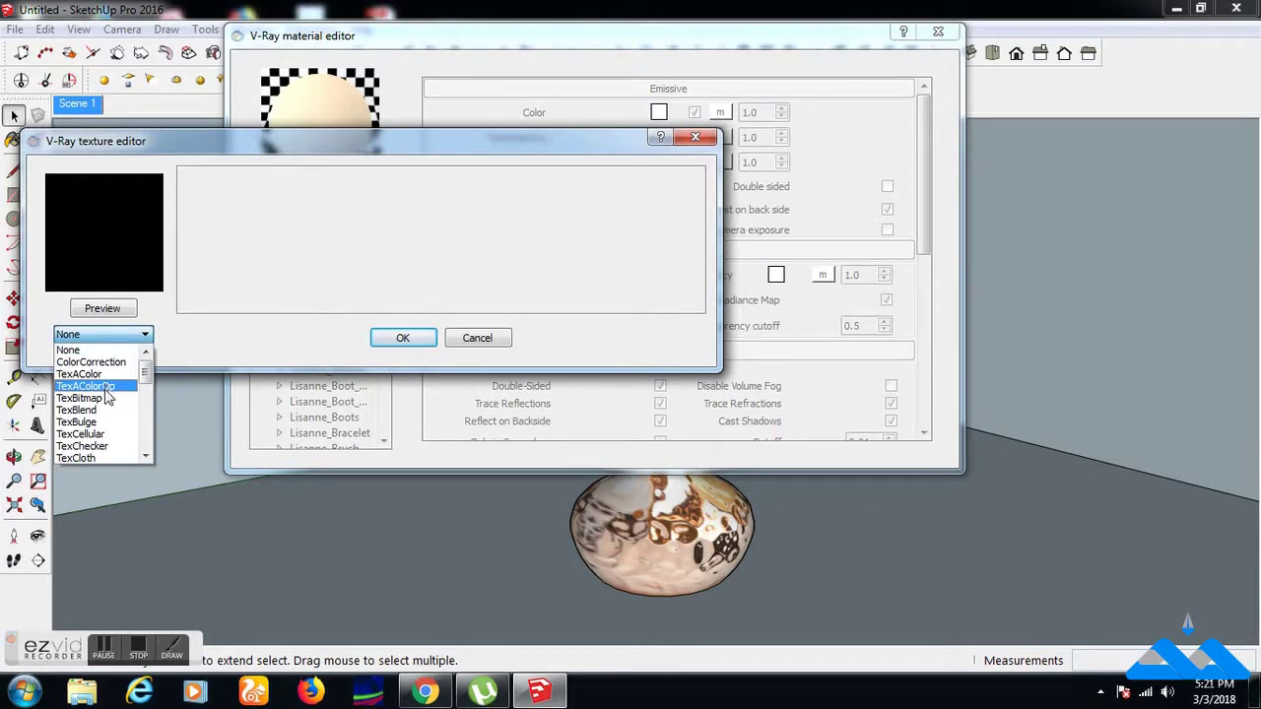
pyautogui.click(114, 421)
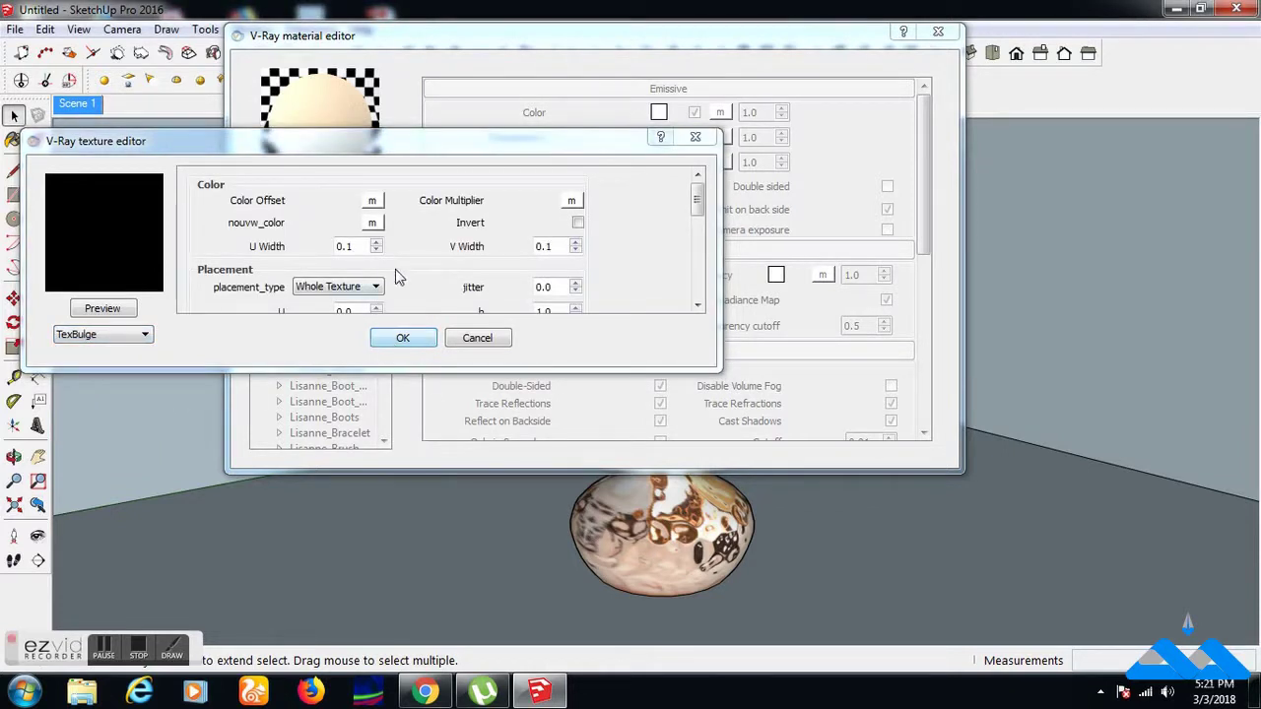
pyautogui.click(100, 308)
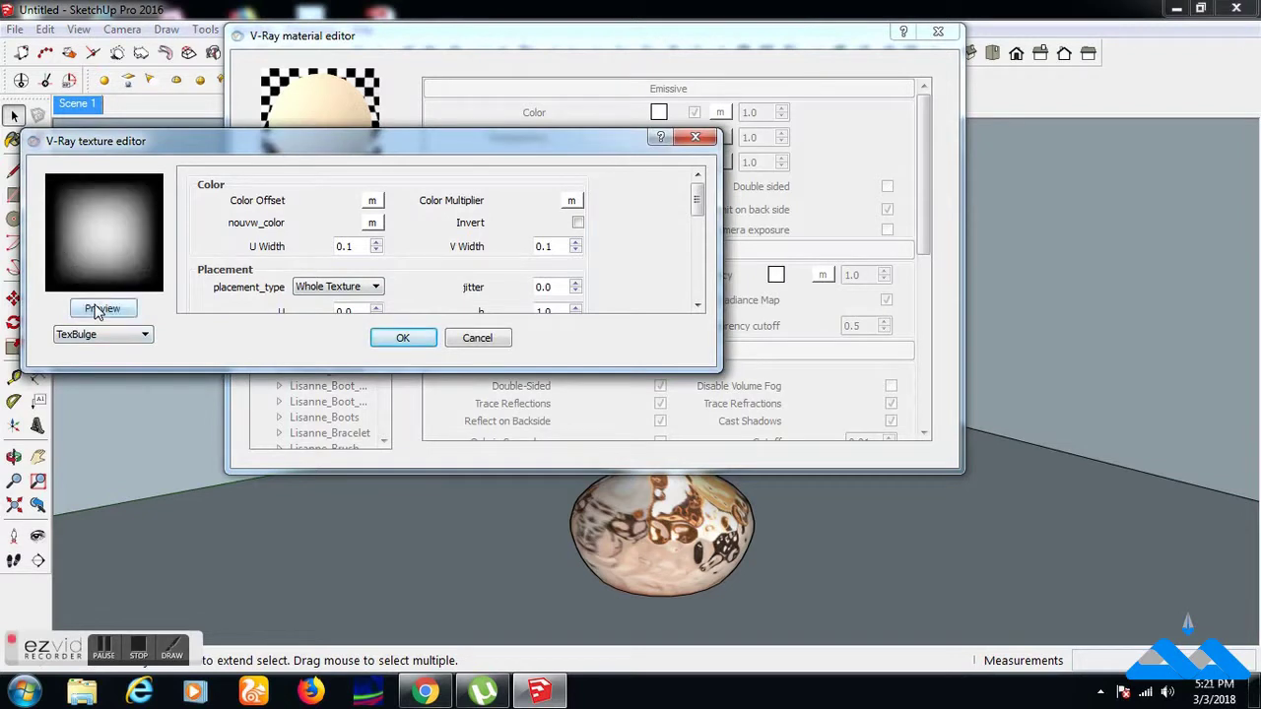
# Give the bulge an orange TexAColor sub-texture.
pyautogui.click(371, 202)
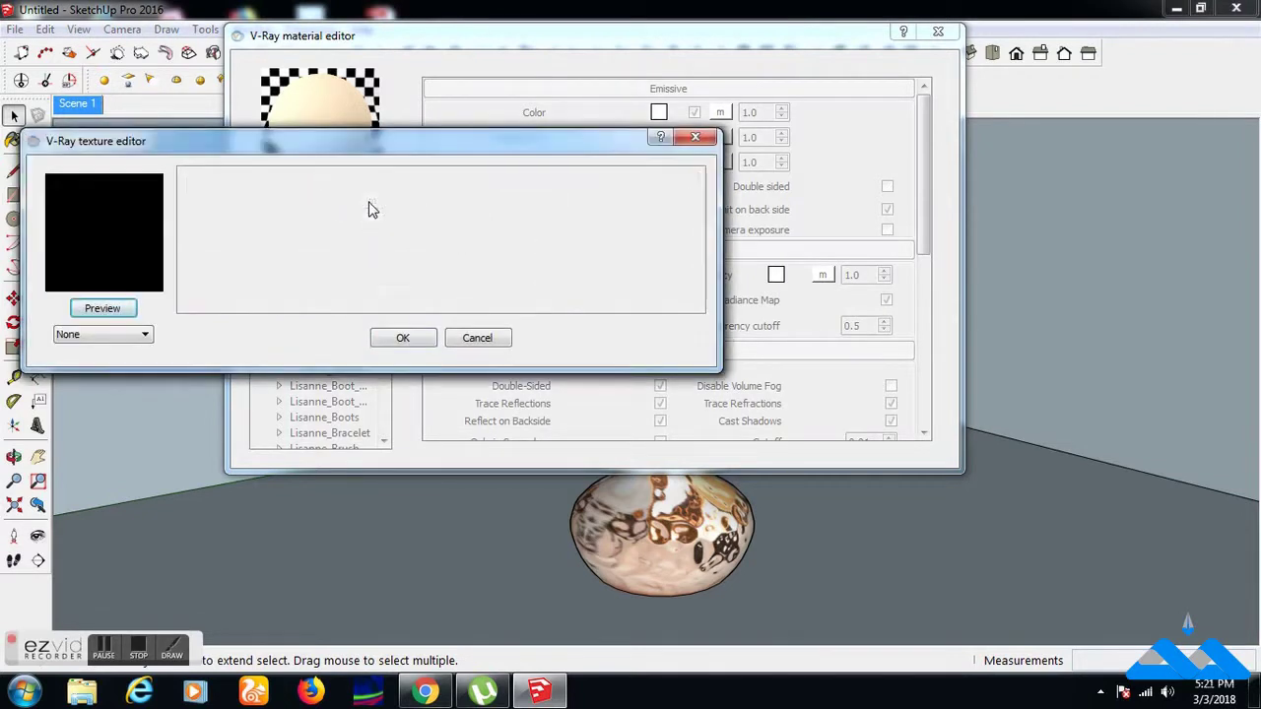
pyautogui.click(138, 337)
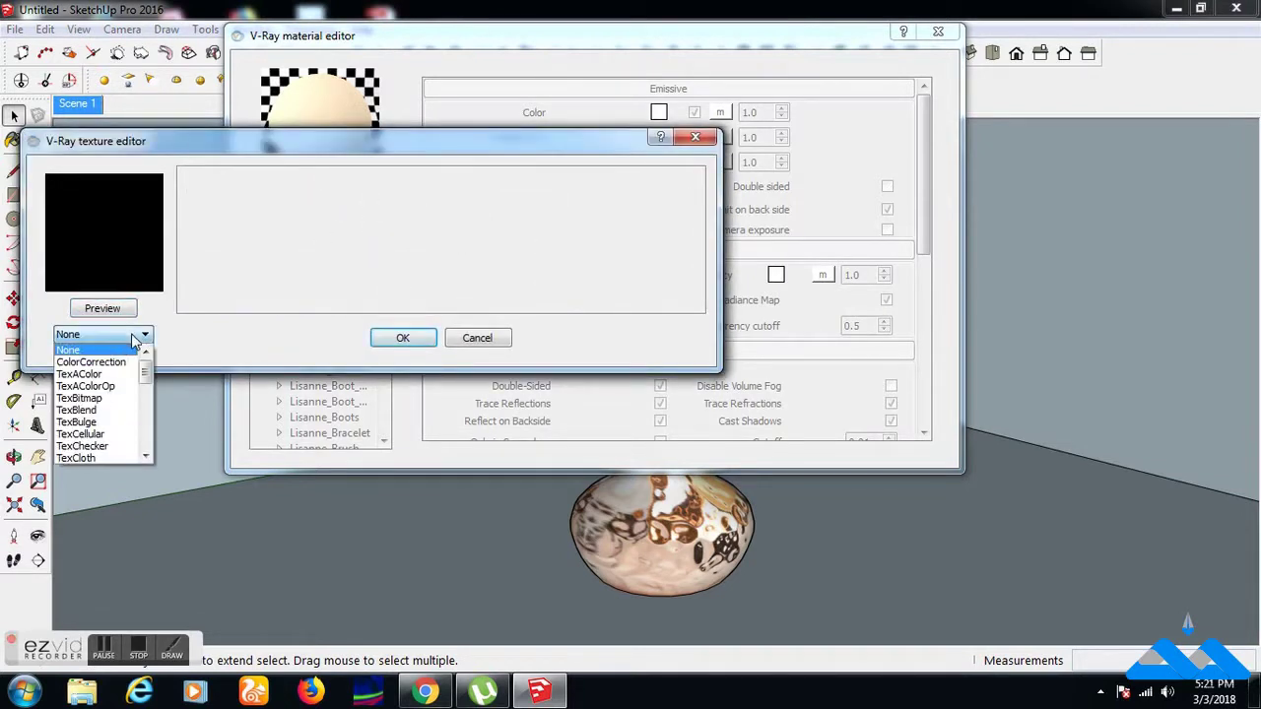
pyautogui.click(84, 374)
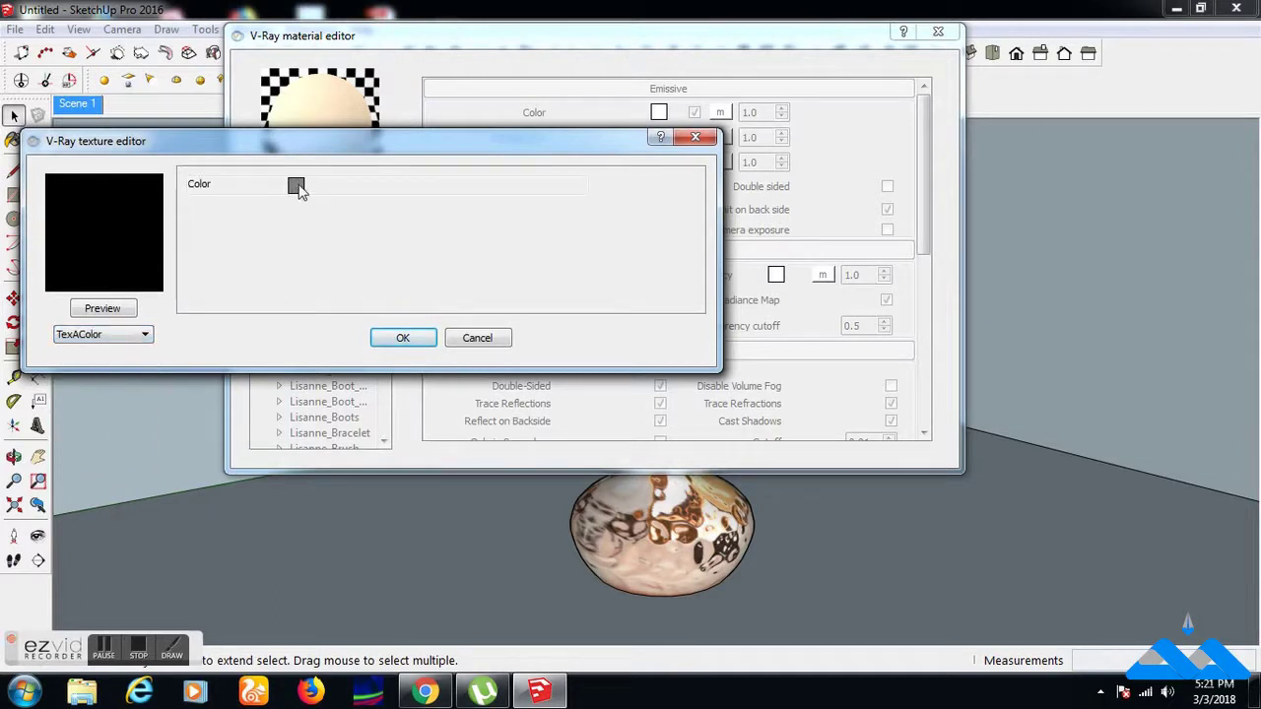
pyautogui.click(295, 187)
pyautogui.click(159, 324)
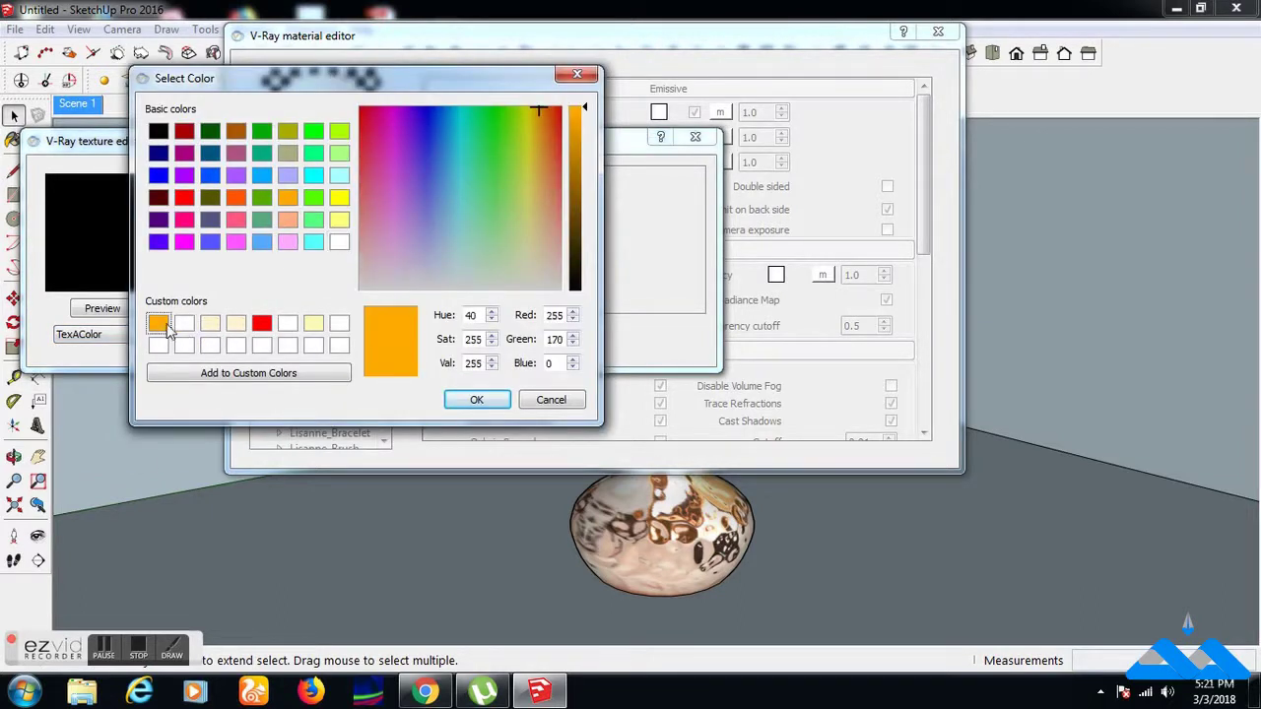
pyautogui.click(475, 401)
pyautogui.click(102, 310)
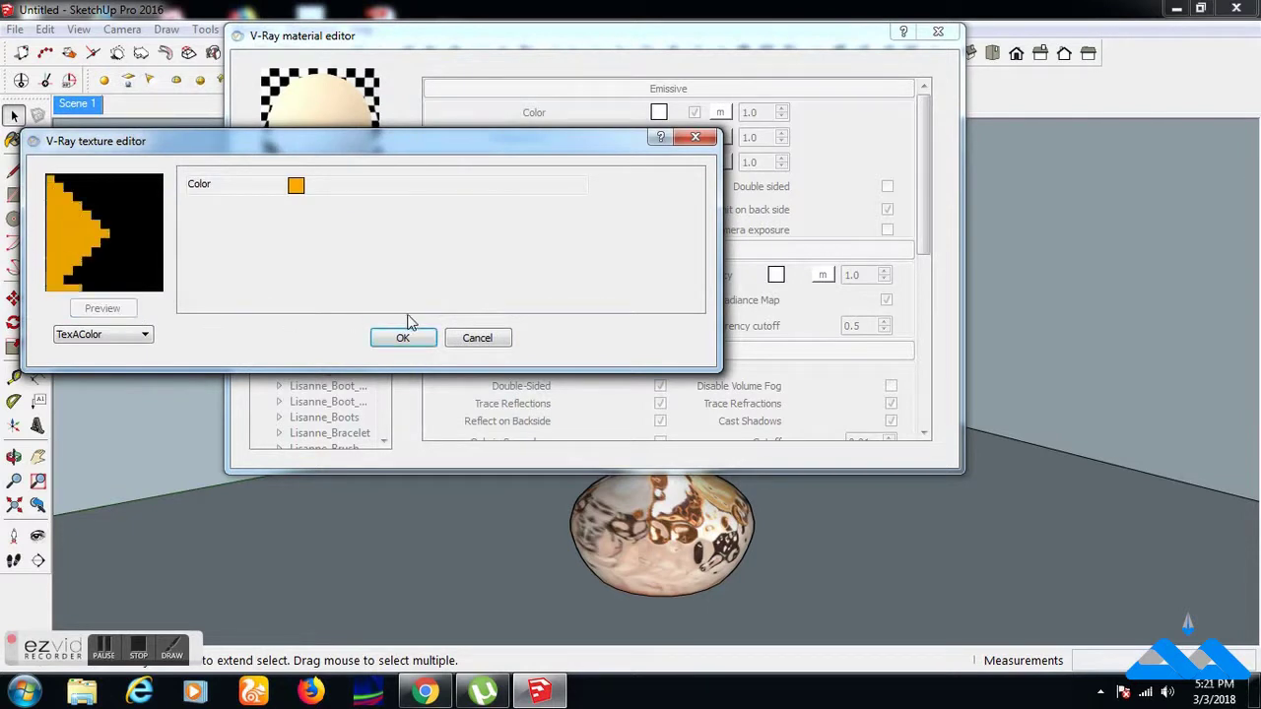
pyautogui.click(399, 337)
# Accept the orange bulge texture, preview at Emissive multiplier 5.0, and close the editor.
pyautogui.click(116, 311)
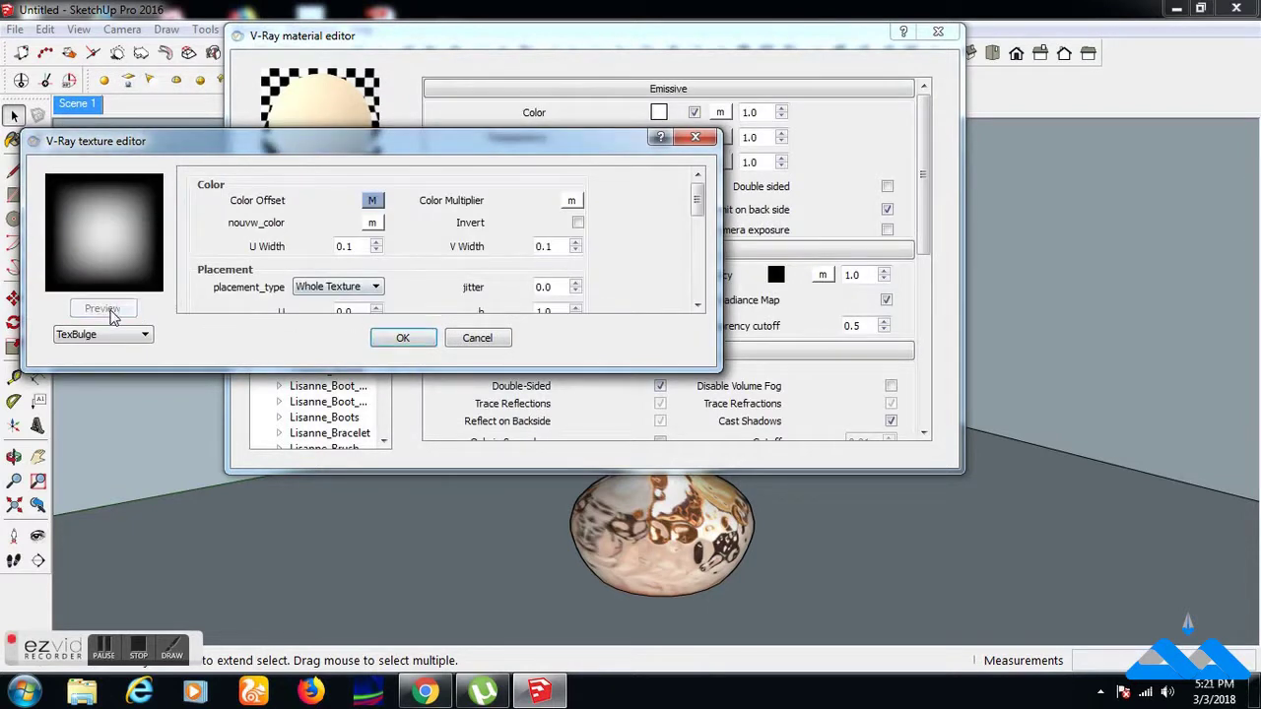
pyautogui.click(403, 338)
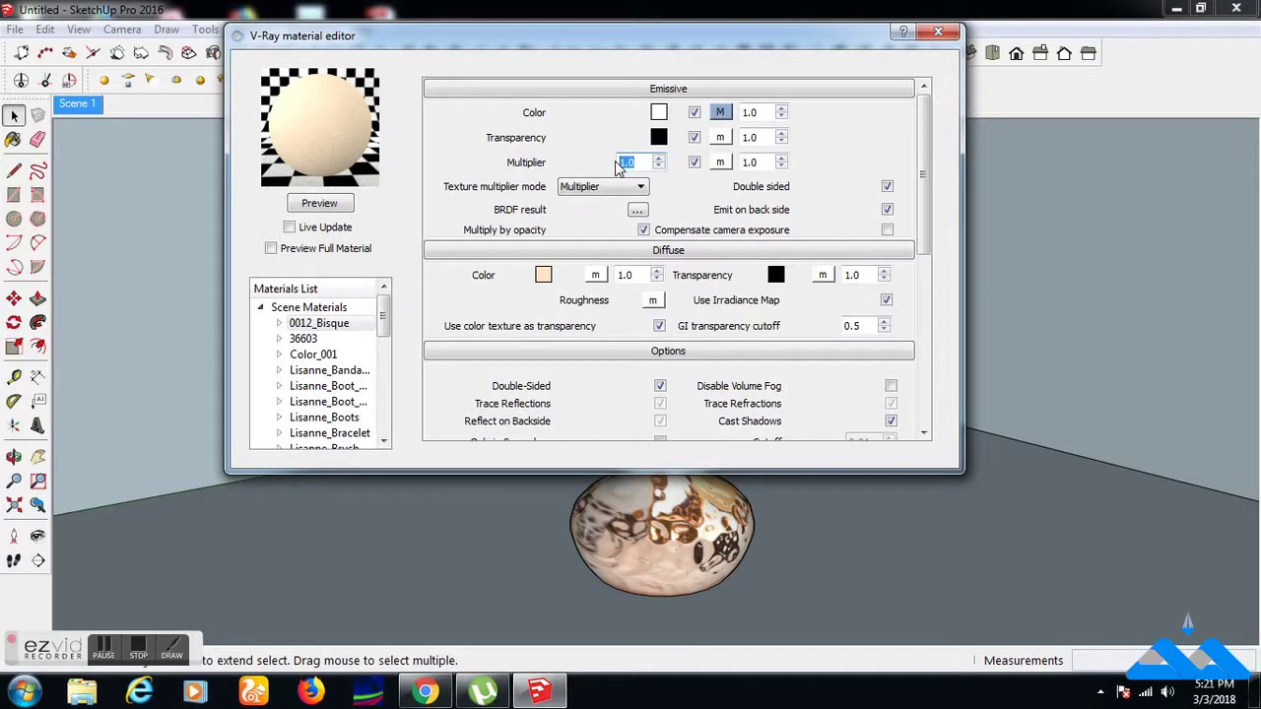
pyautogui.write('5')
pyautogui.click(319, 205)
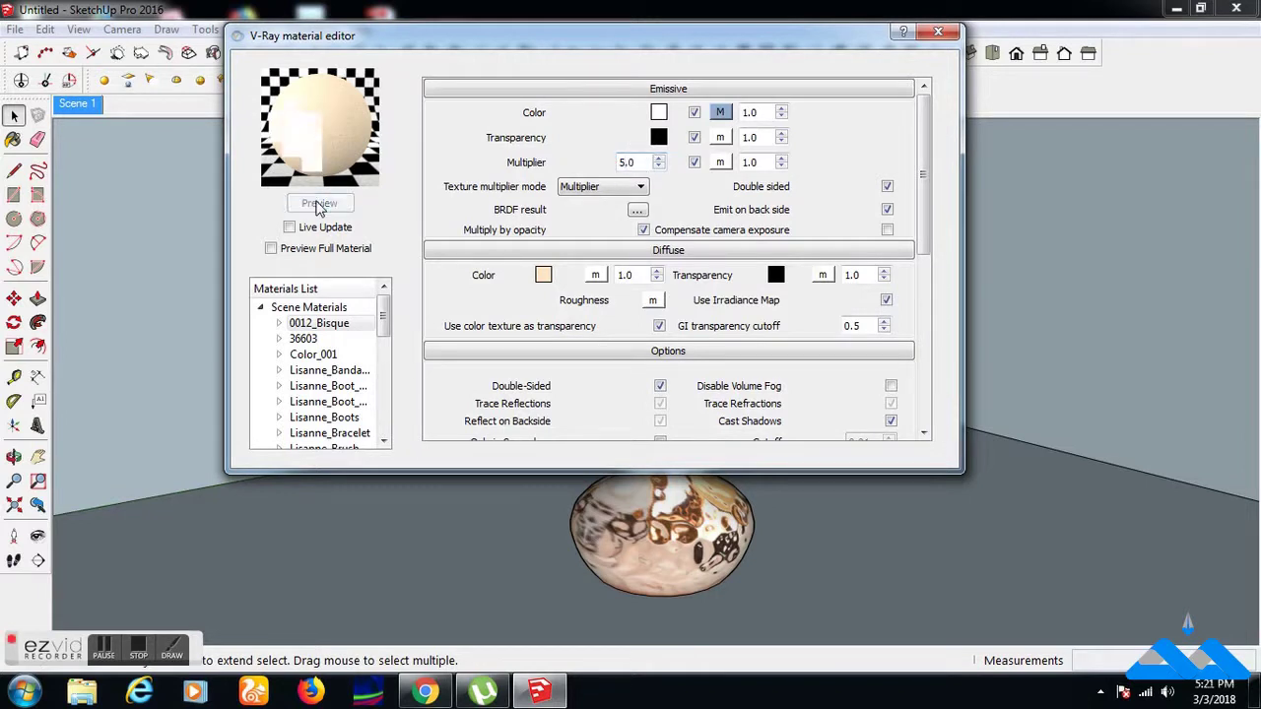
pyautogui.click(939, 34)
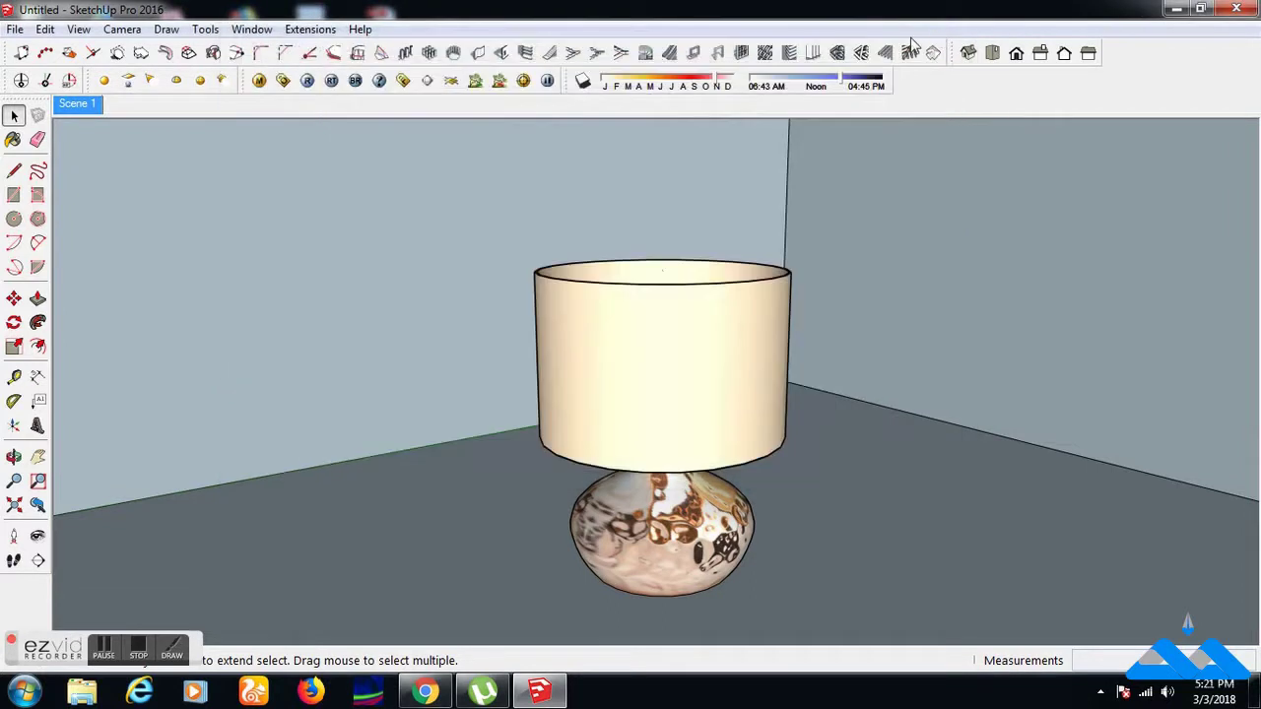
# Apply the Interior 05_VeryHigh_Quality_Interior render preset in the V-Ray Option Editor.
pyautogui.click(282, 79)
pyautogui.click(280, 89)
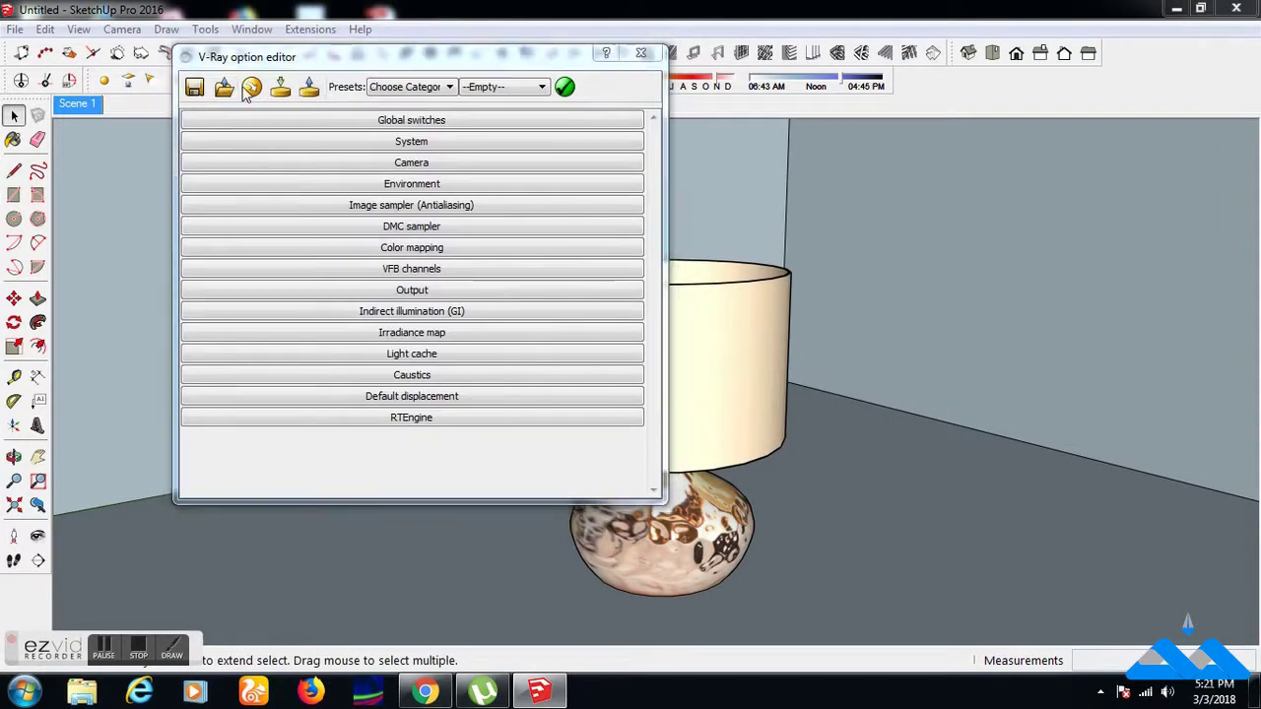
pyautogui.click(365, 383)
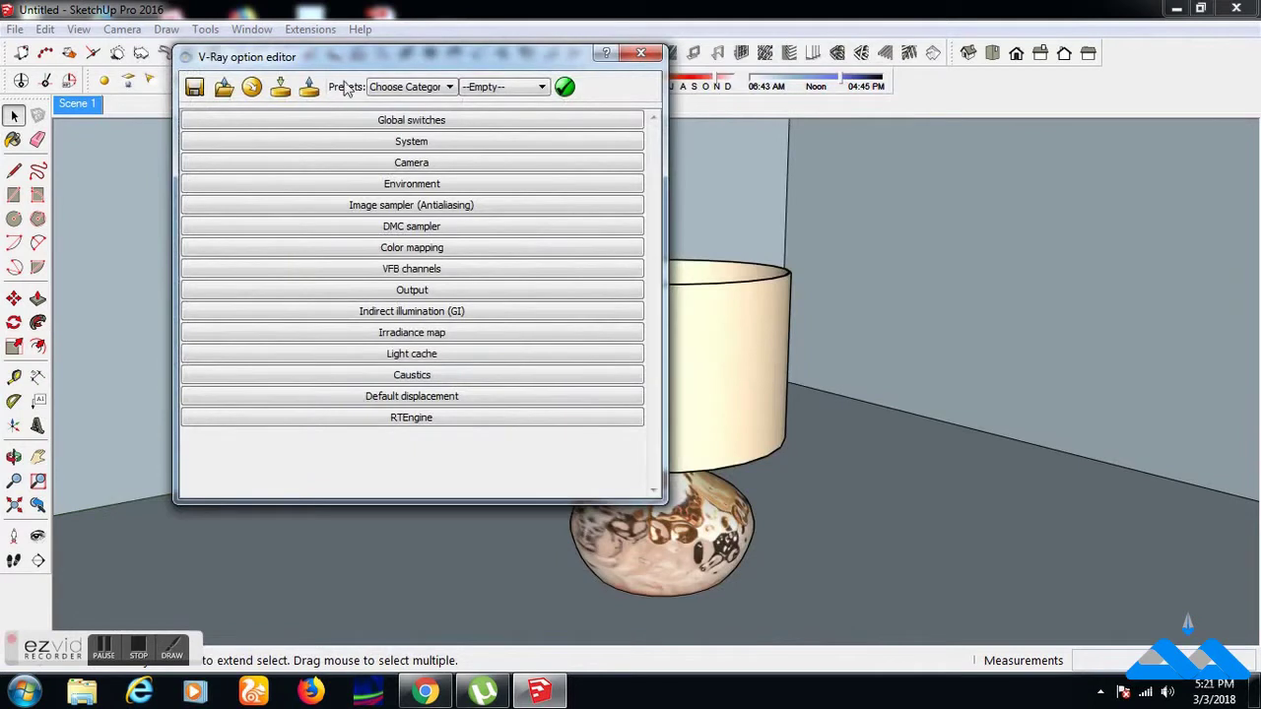
pyautogui.click(430, 87)
pyautogui.click(410, 135)
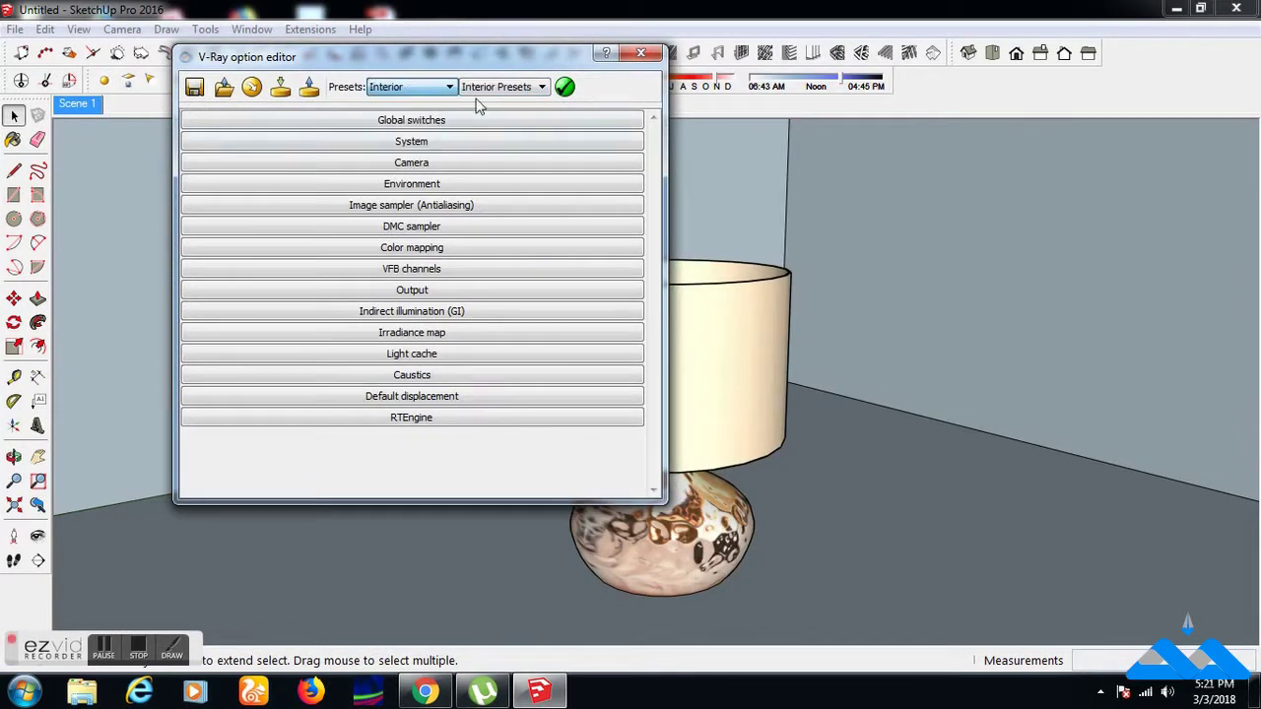
pyautogui.click(527, 86)
pyautogui.click(527, 162)
pyautogui.click(565, 86)
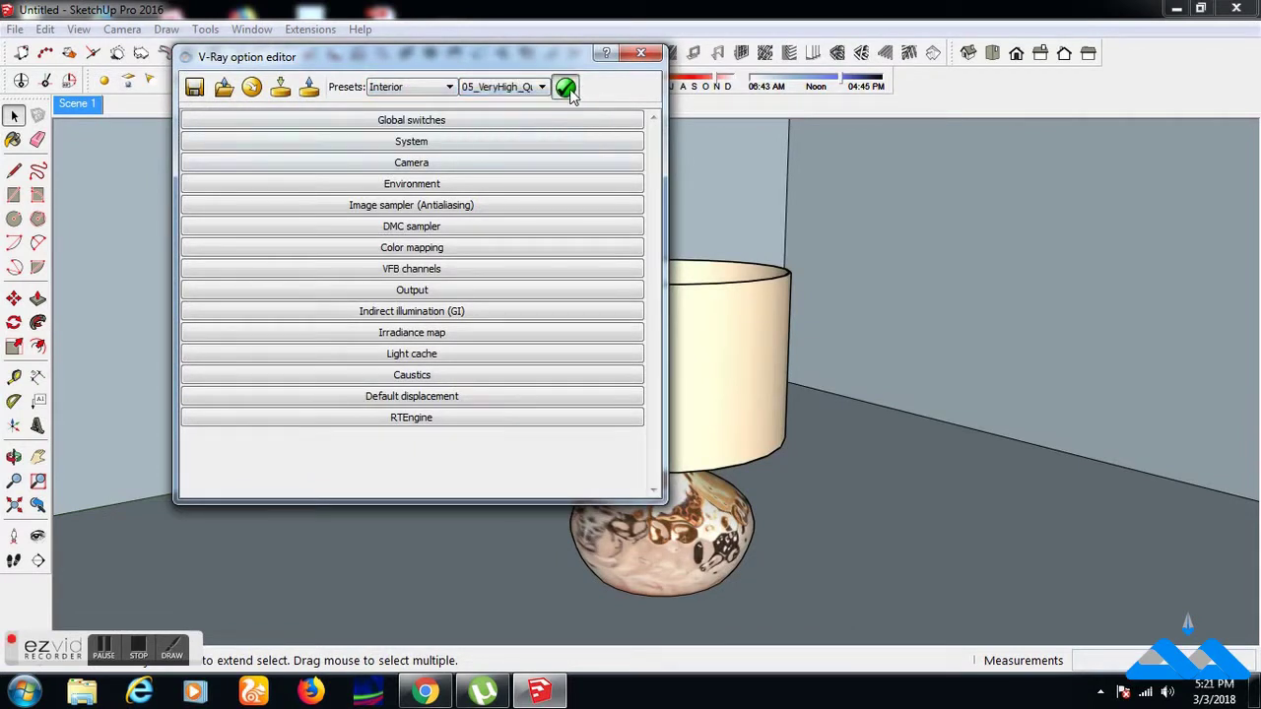
# Set the output width to 1024 (1024 x 447) and start rendering.
pyautogui.click(456, 291)
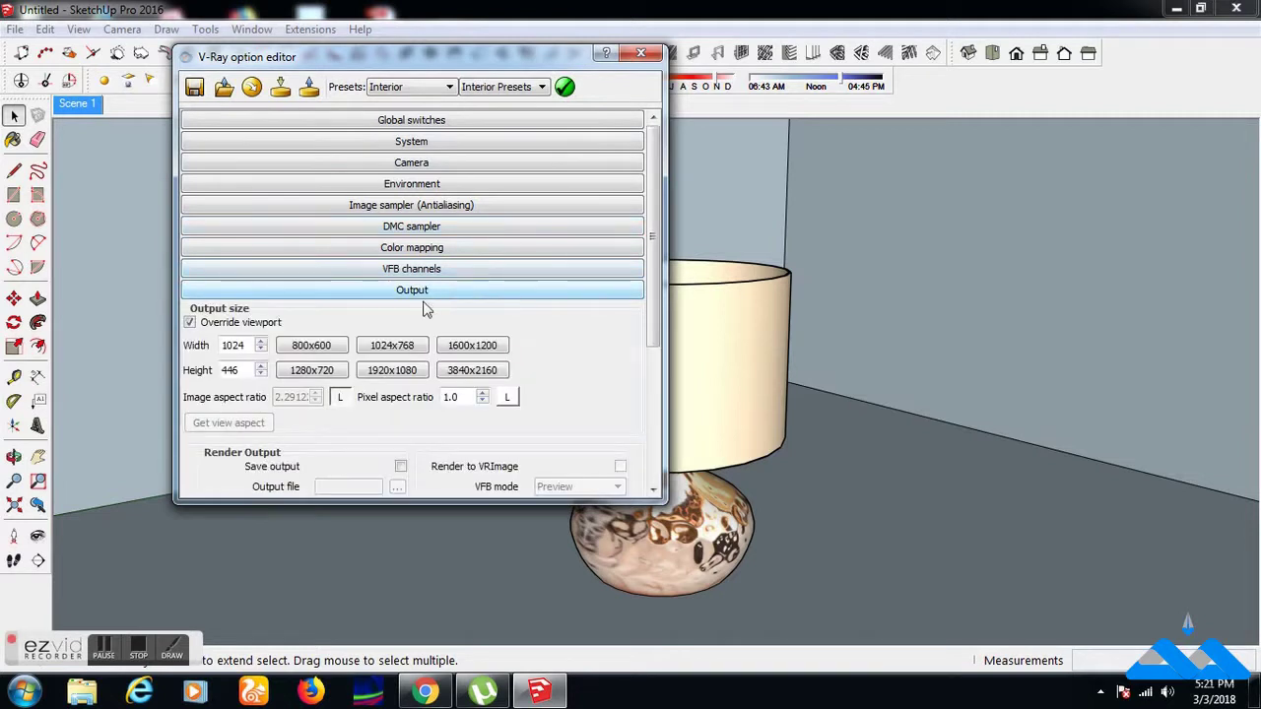
pyautogui.click(386, 353)
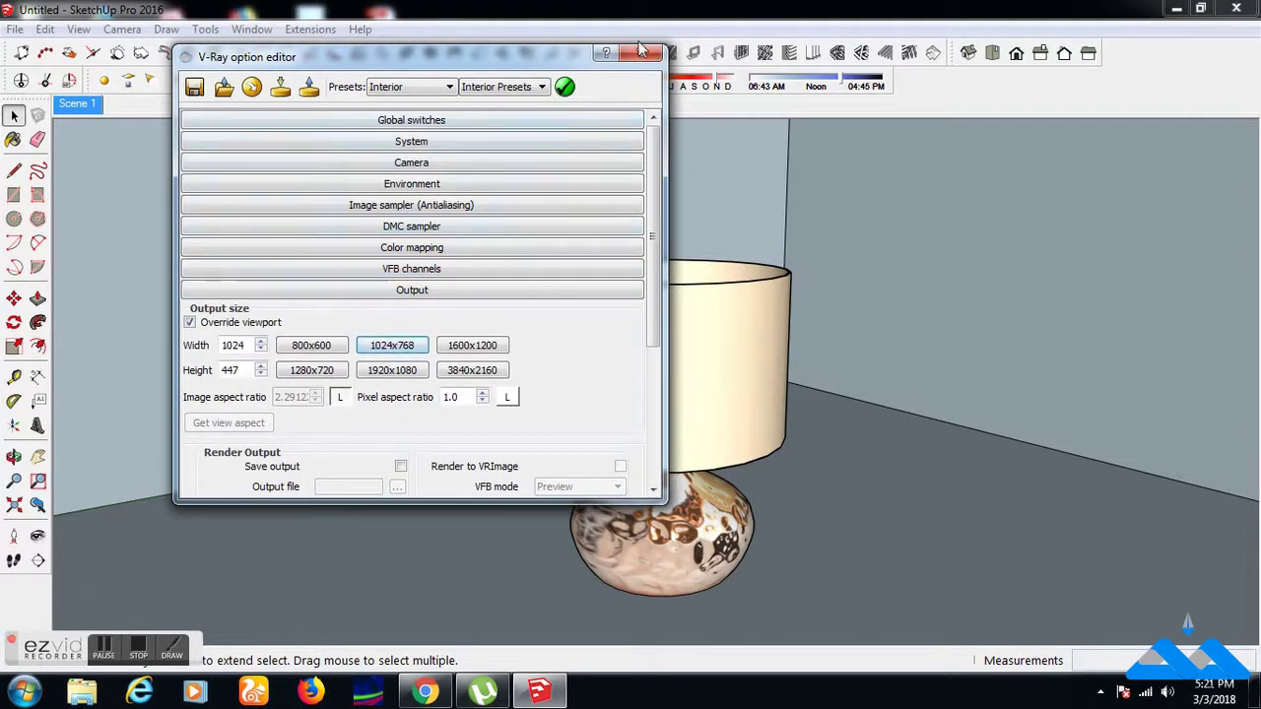
pyautogui.click(641, 49)
pyautogui.click(308, 80)
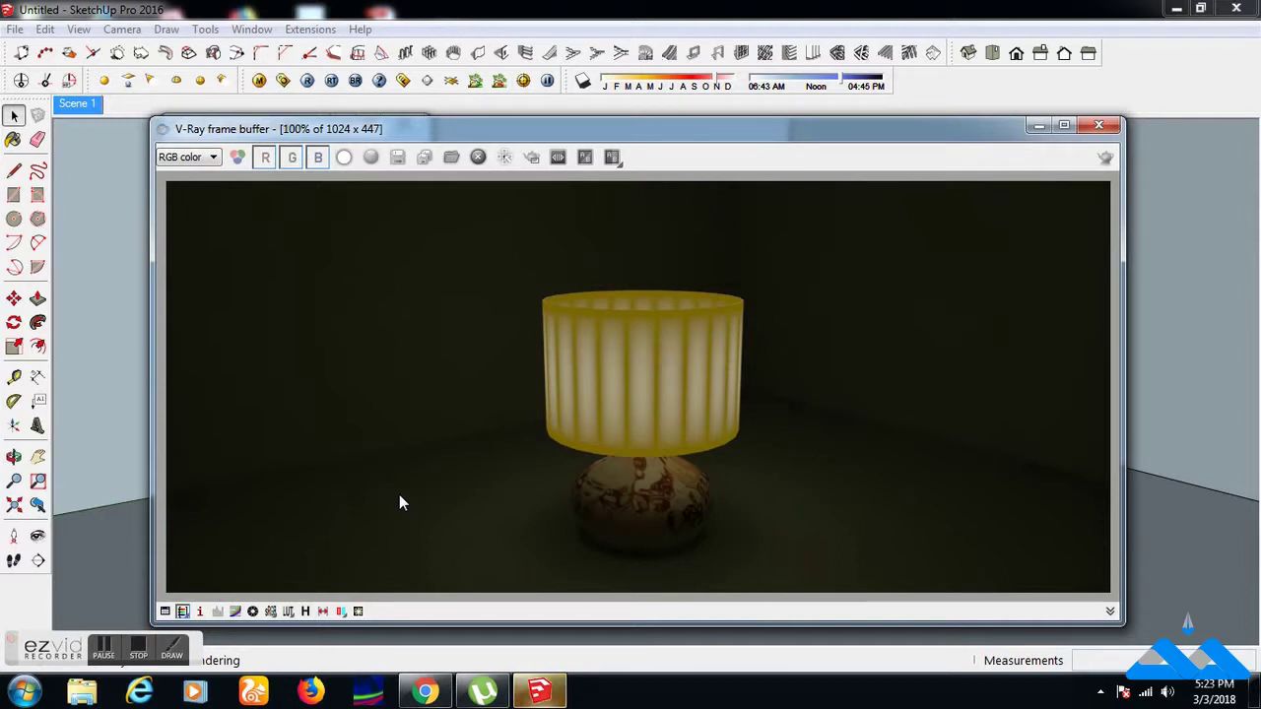
# Let the 1024 x 447 render finish with the shade glowing yellow-orange in the dark room.
pyautogui.click(146, 648)
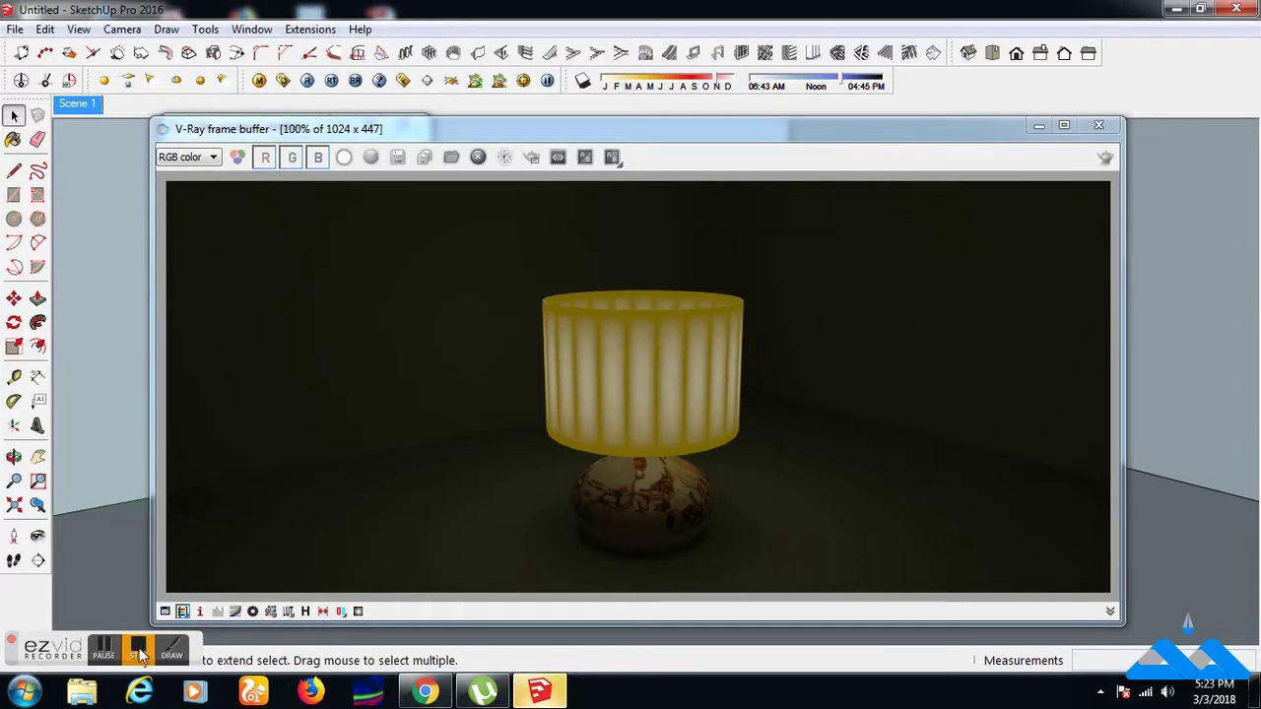